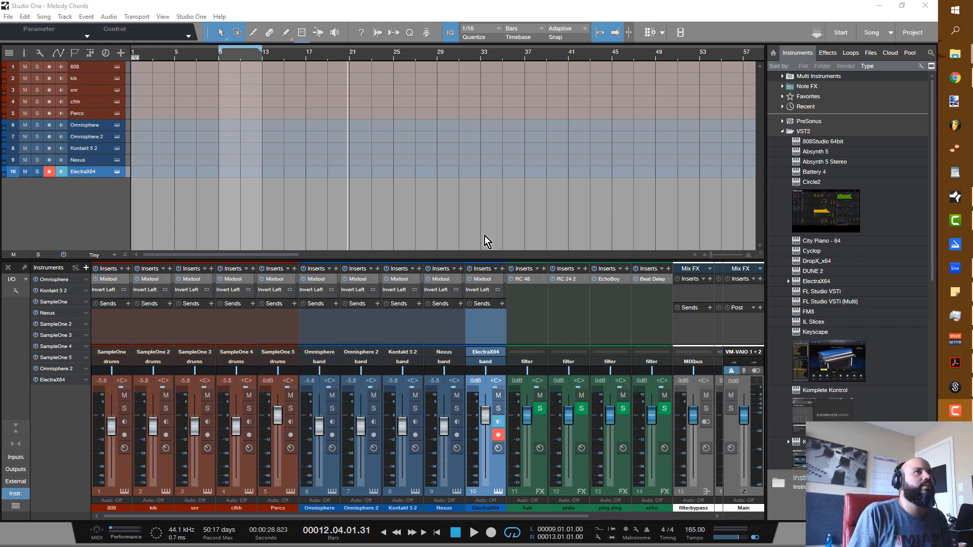
Create a four-bar part at bar 1 on the Nexus track and set the loop range to bars 1 through 5.
left_click(93, 159)
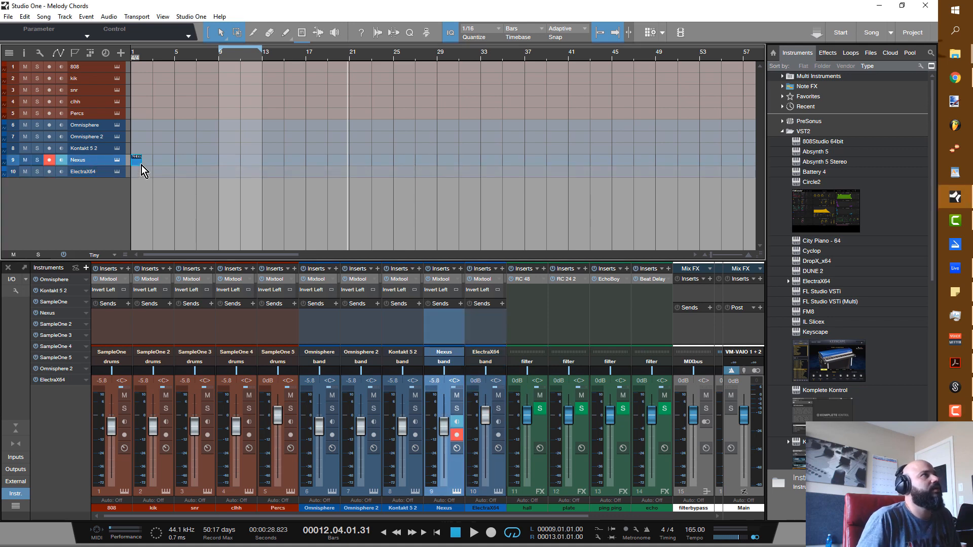
left_click_drag(142, 167, 179, 169)
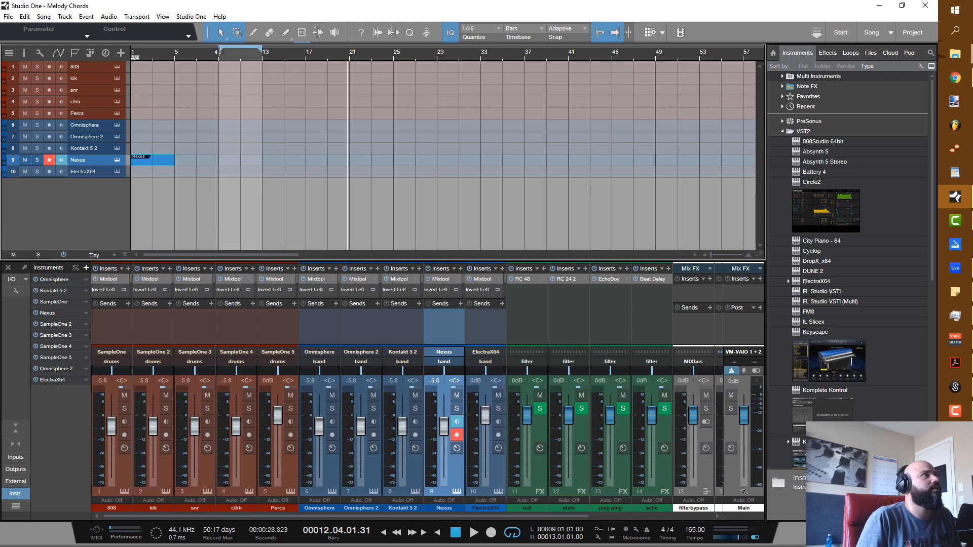
left_click_drag(216, 53, 175, 52)
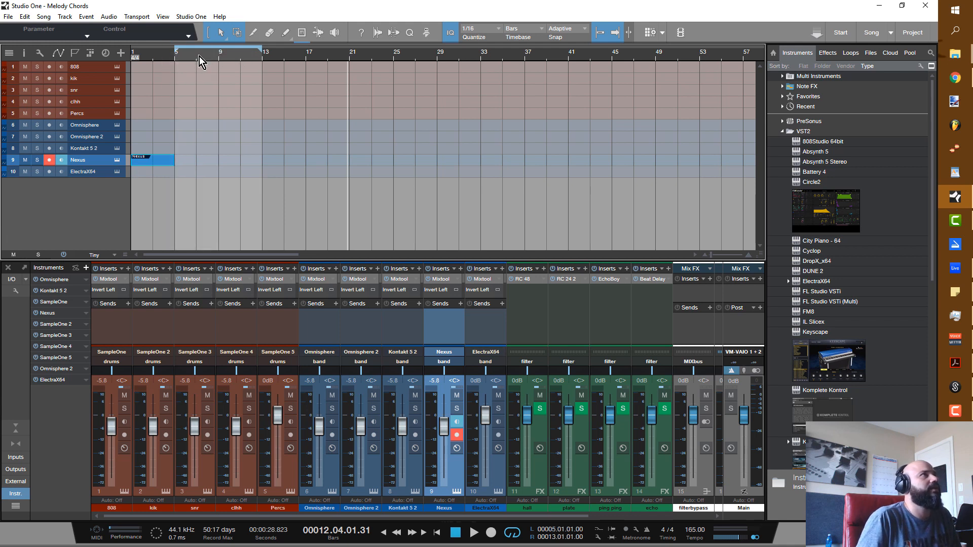
left_click_drag(261, 51, 132, 65)
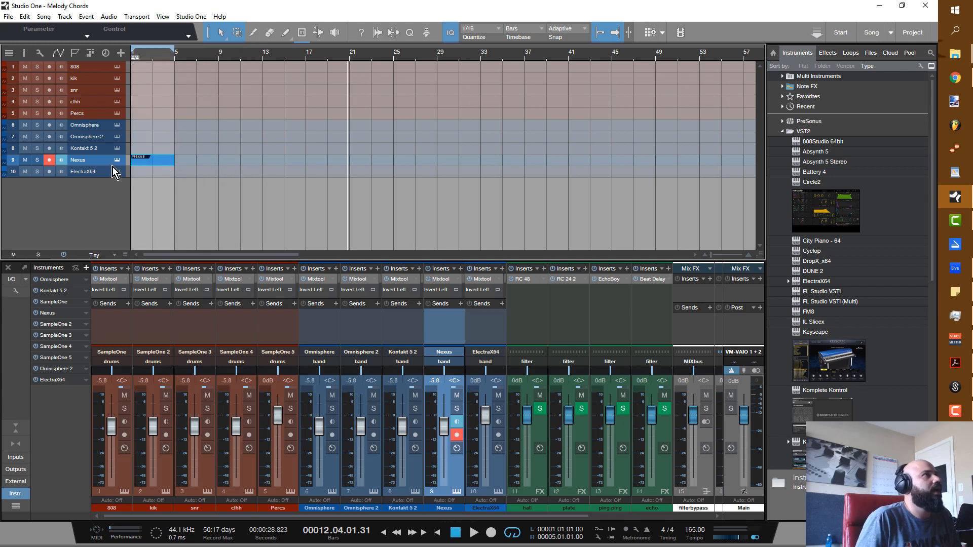
Enlarge the Nexus track's height and open its part in the note editor at bar 1.
left_click_drag(112, 167, 112, 198)
double_click(141, 179)
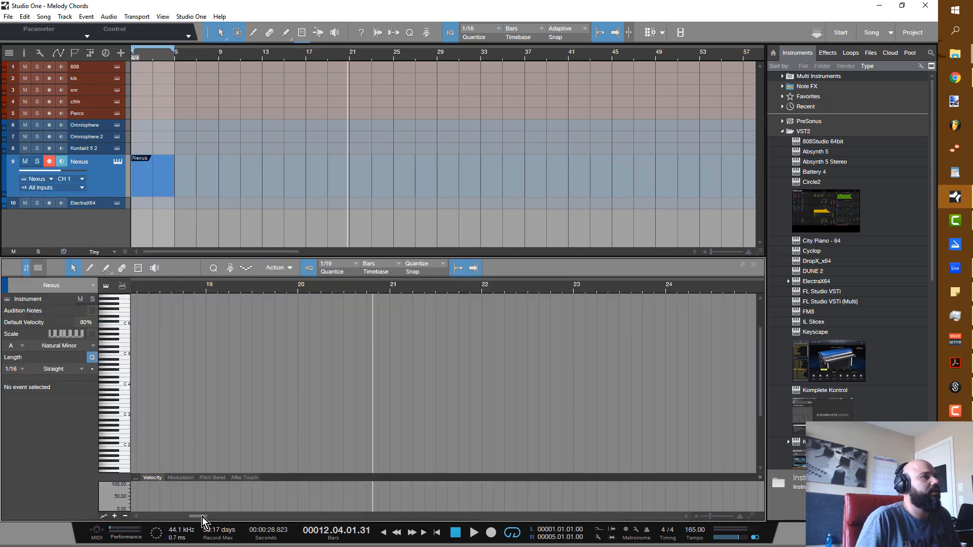
left_click_drag(197, 516, 106, 514)
scroll(204, 349, "up", 1)
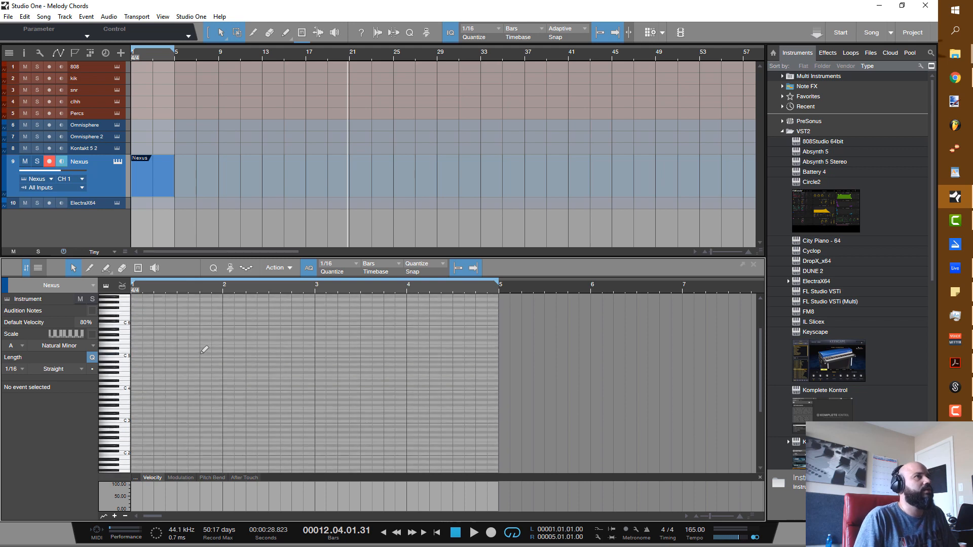
scroll(208, 355, "up", 1)
scroll(208, 355, "up", 2)
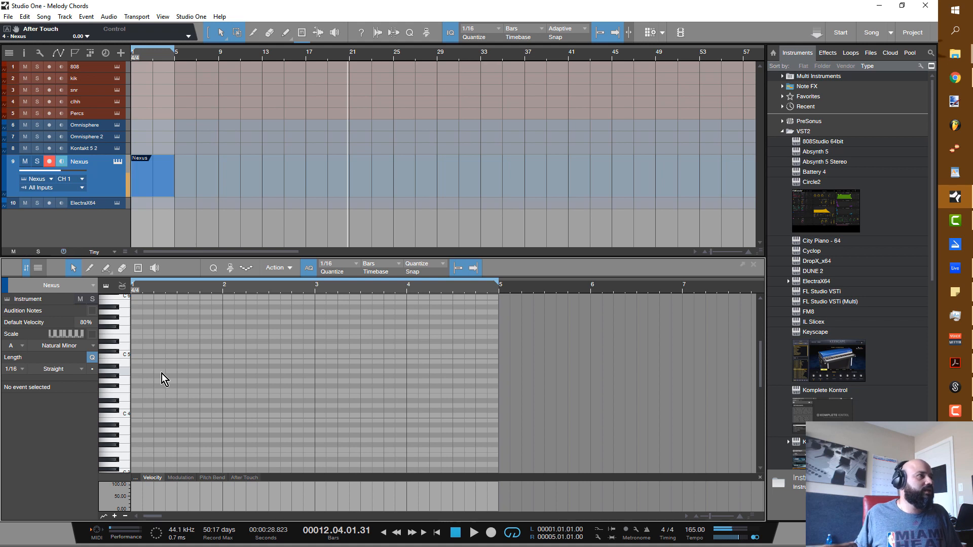
Draw a two-bar note starting at bar 1 in the Nexus part and place it on D4.
left_click(139, 416)
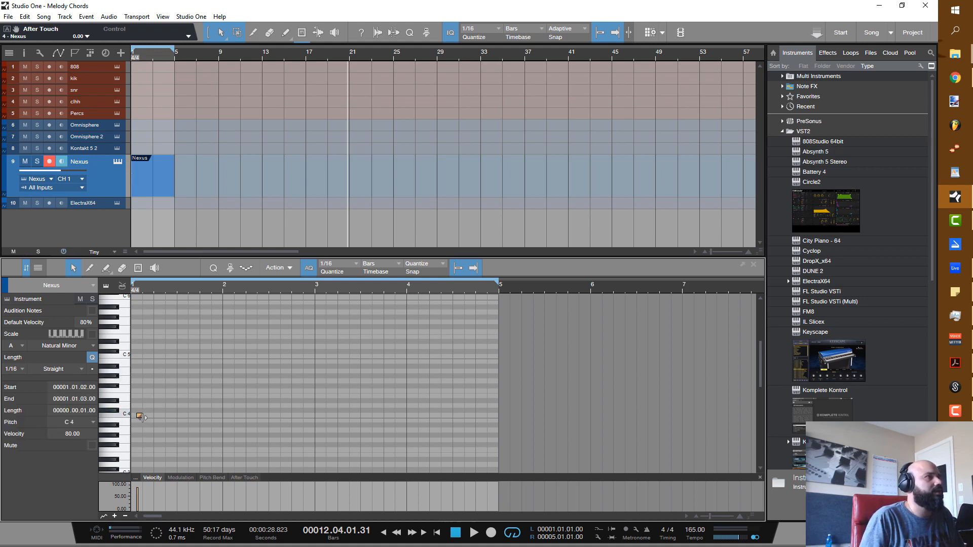
left_click_drag(145, 418, 314, 418)
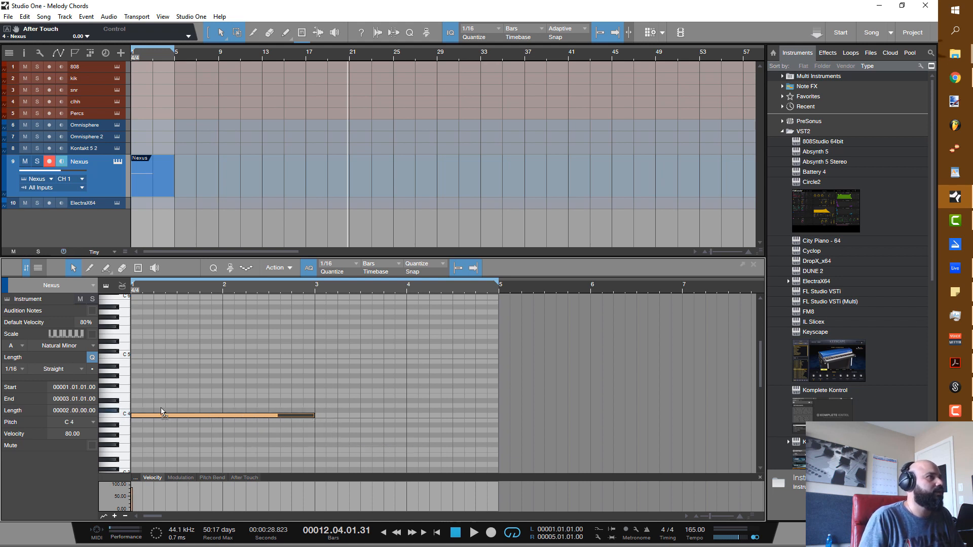
left_click_drag(162, 411, 161, 404)
Set the note editor's scale root to D with Natural Minor and enable the scale.
left_click(19, 346)
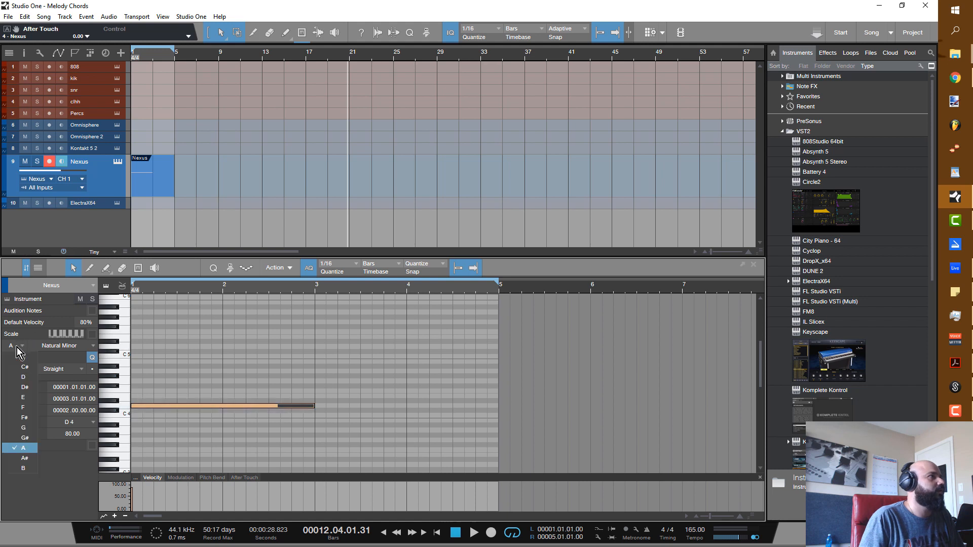
left_click(25, 377)
left_click(93, 335)
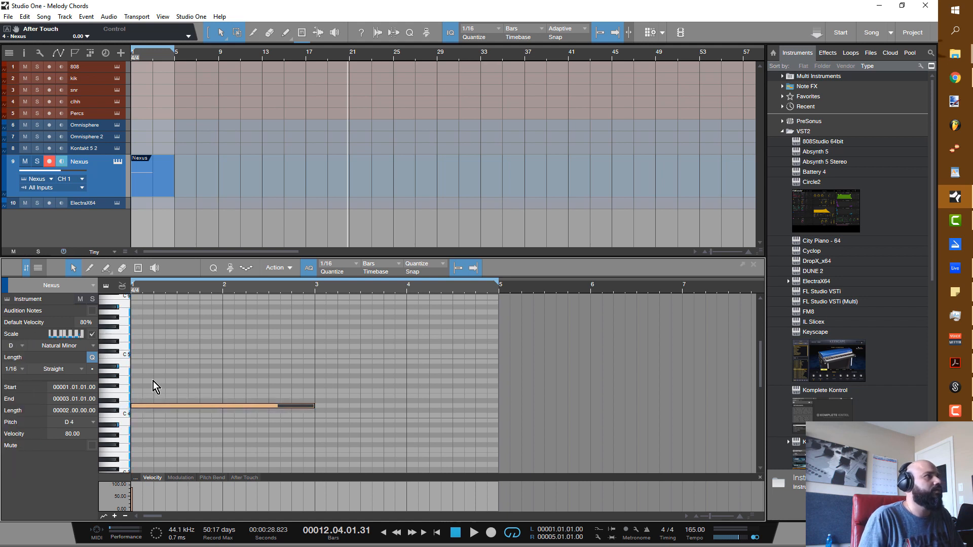
Stack copies of the D4 note on F4 and A4, and duplicate the three-note chord to bar 3.
left_click_drag(154, 404, 230, 428)
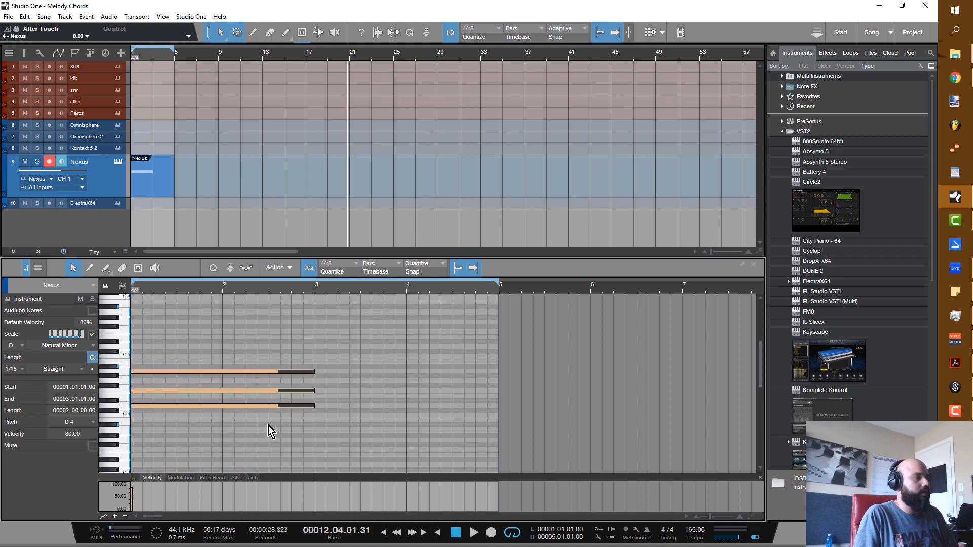
key("d")
left_click(371, 340)
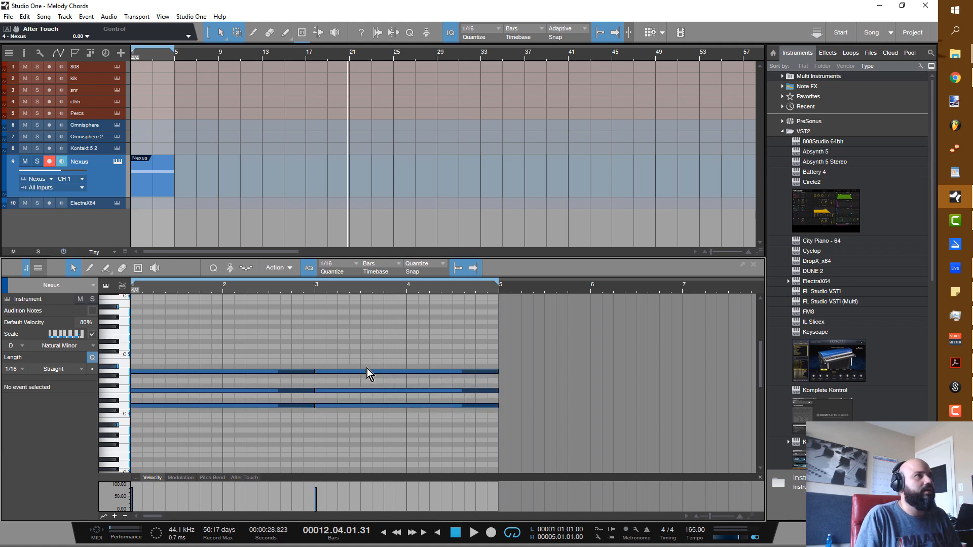
Raise the top note of the bar 3 chord to A#4 and play both chords from the start.
left_click_drag(366, 372, 410, 359)
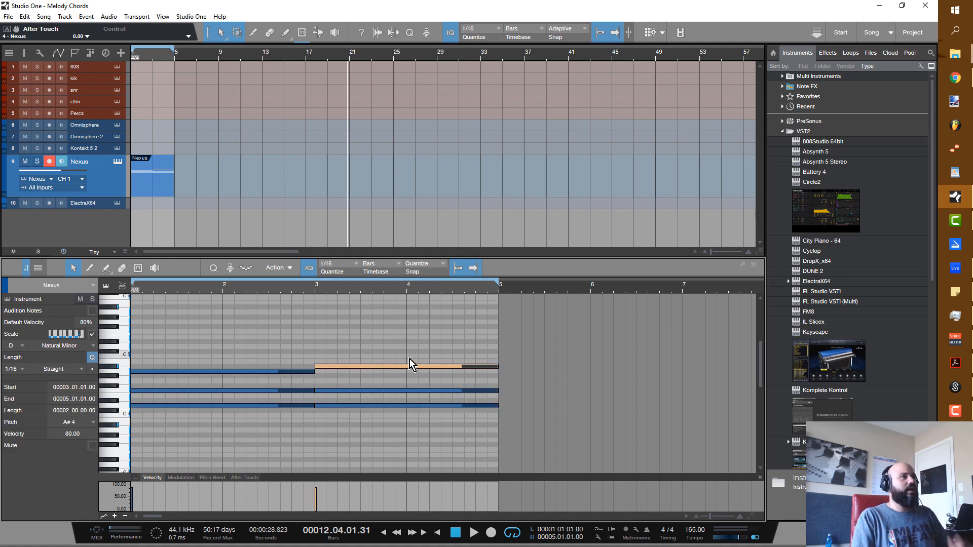
left_click(344, 383)
key("Home")
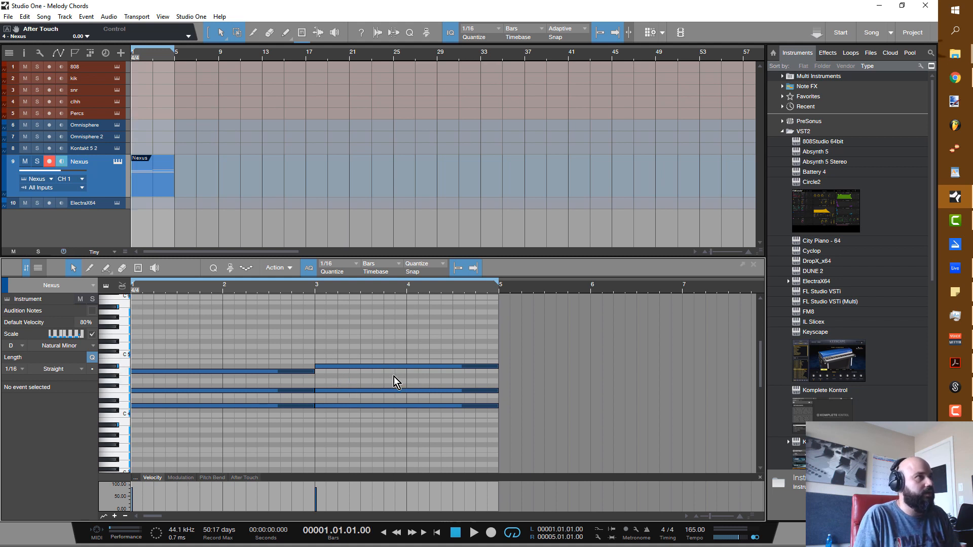
key("space")
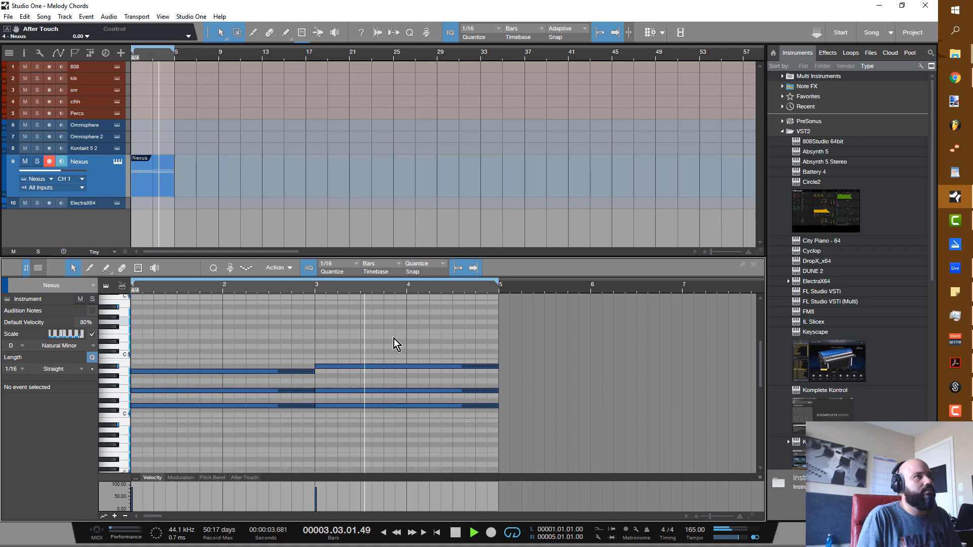
key("space")
Shorten all three notes of both chords to one beat each.
left_click_drag(303, 427, 282, 350)
left_click_drag(463, 436, 417, 370)
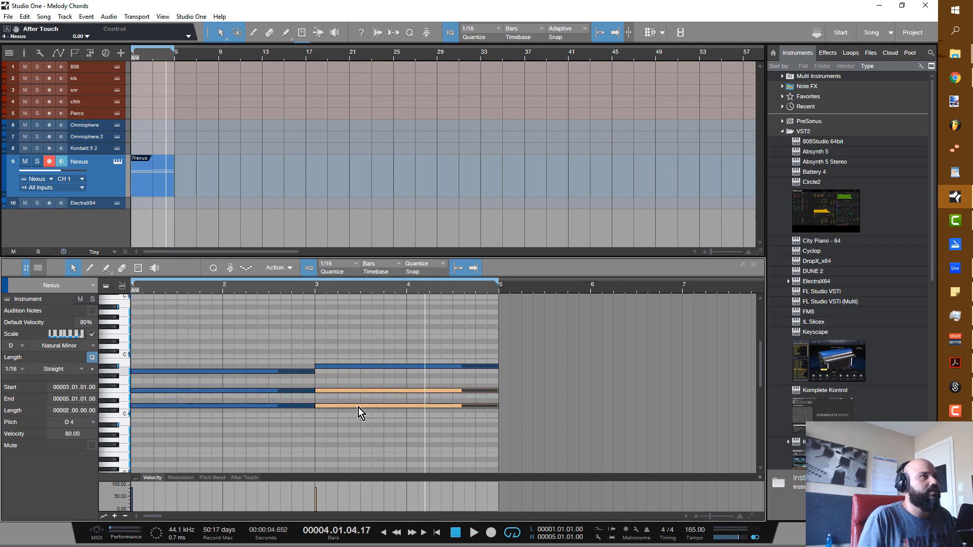
left_click_drag(280, 452, 155, 379)
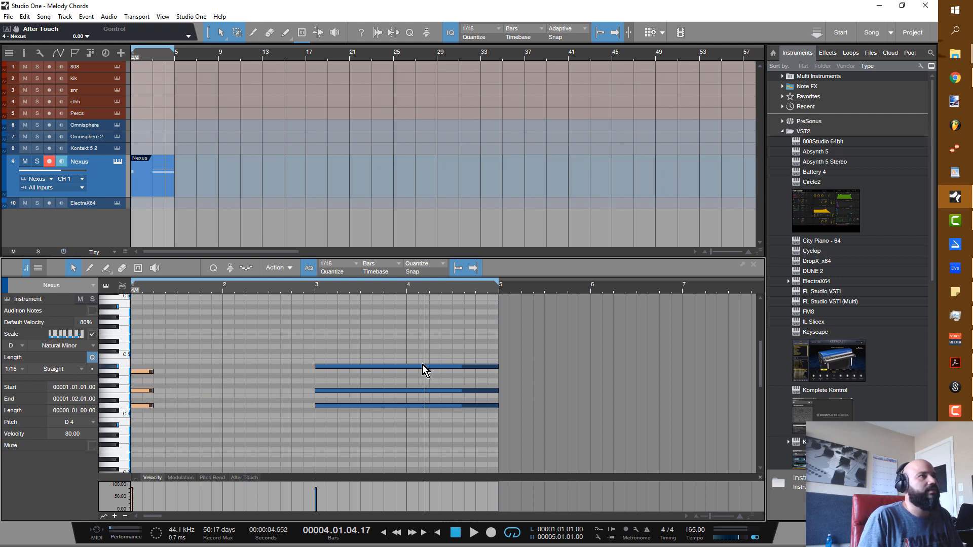
left_click_drag(424, 340, 325, 417)
left_click(209, 413)
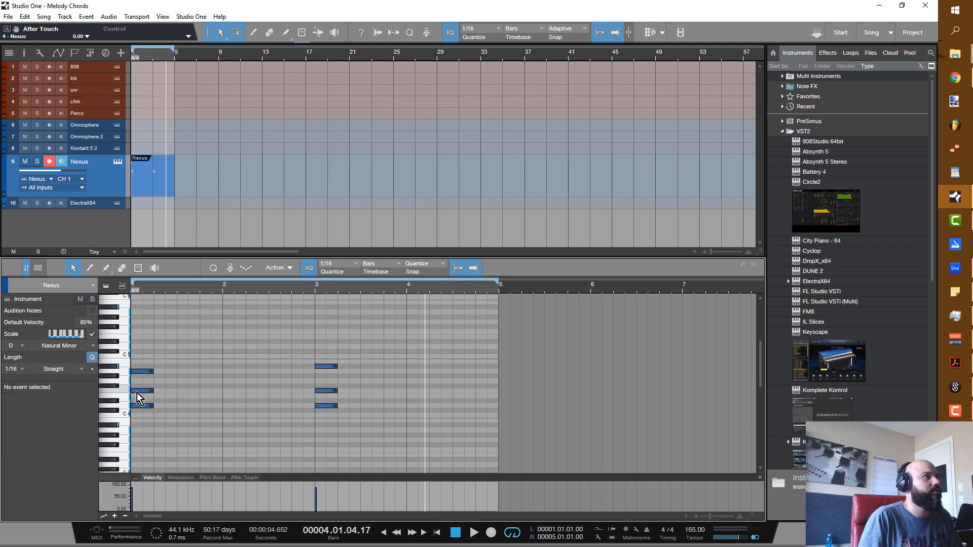
Move the F4 note of each chord to beat 2 of its bar and play the pattern from the start.
left_click_drag(147, 391, 166, 395)
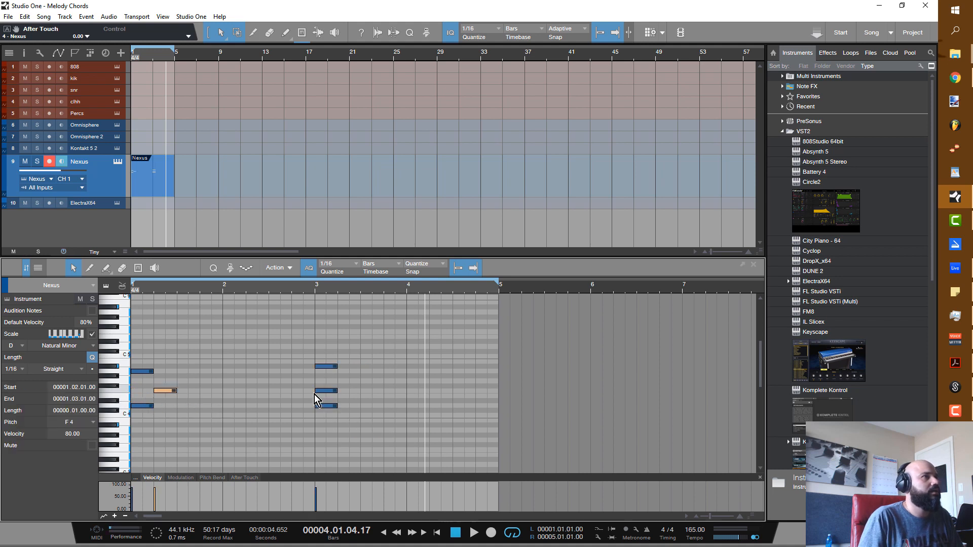
left_click_drag(326, 394, 359, 396)
key("comma")
key("space")
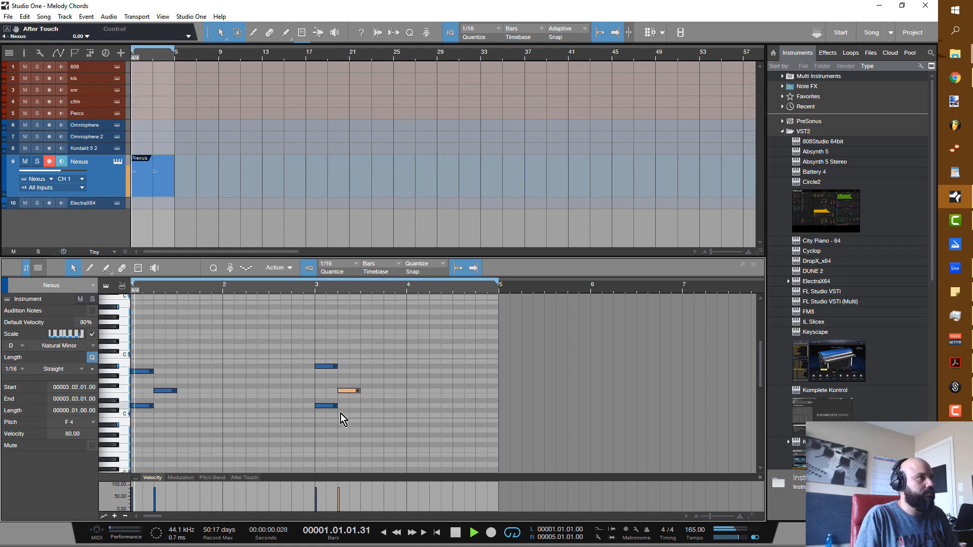
key("space")
Lower the threshold of the L2 limiter on the MIXbus channel to -9.7 dB and play back the result.
key("F3")
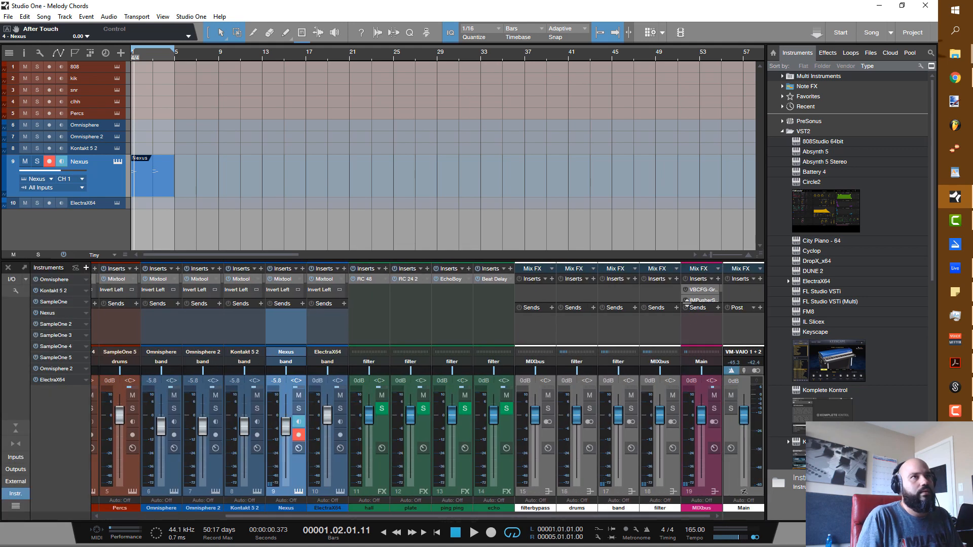
left_click_drag(690, 303, 691, 333)
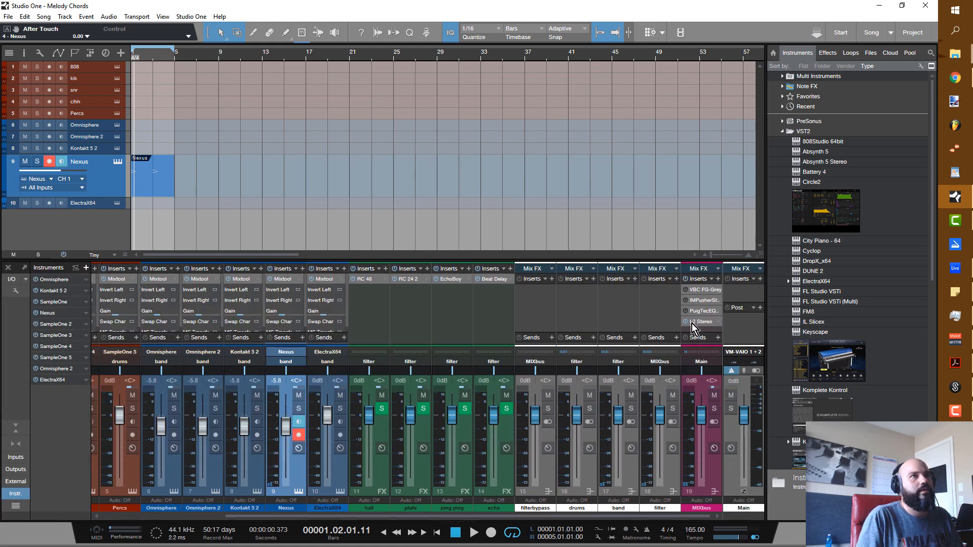
double_click(701, 322)
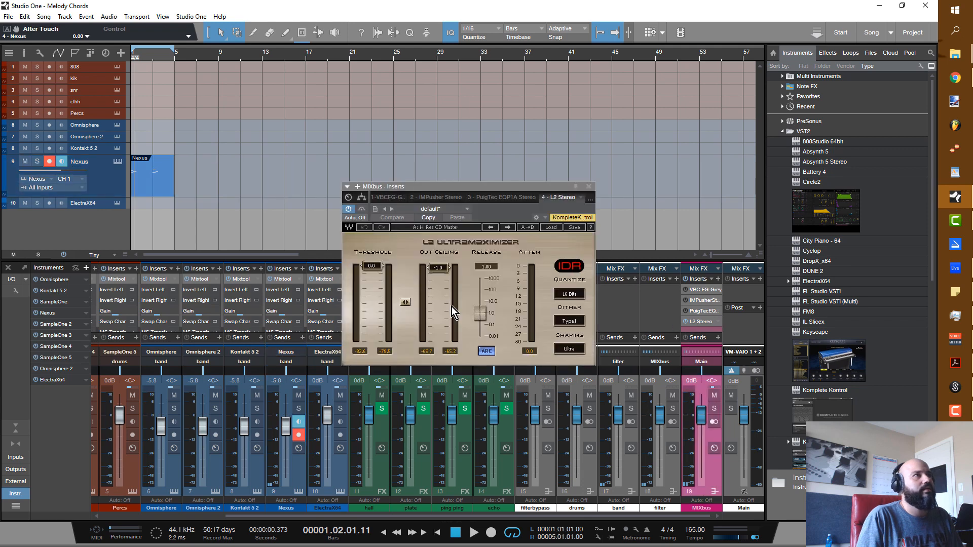
left_click_drag(368, 270, 376, 298)
key("space")
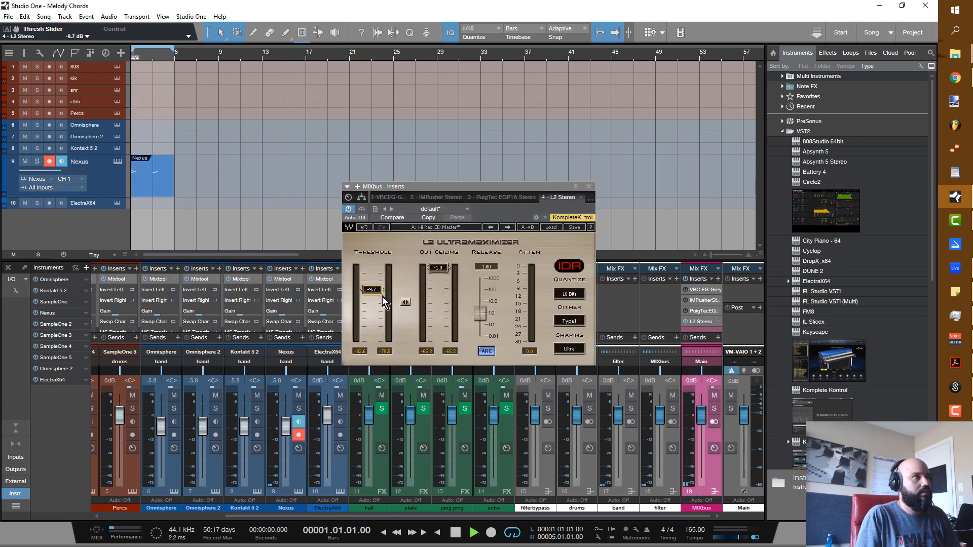
left_click(589, 186)
key("space")
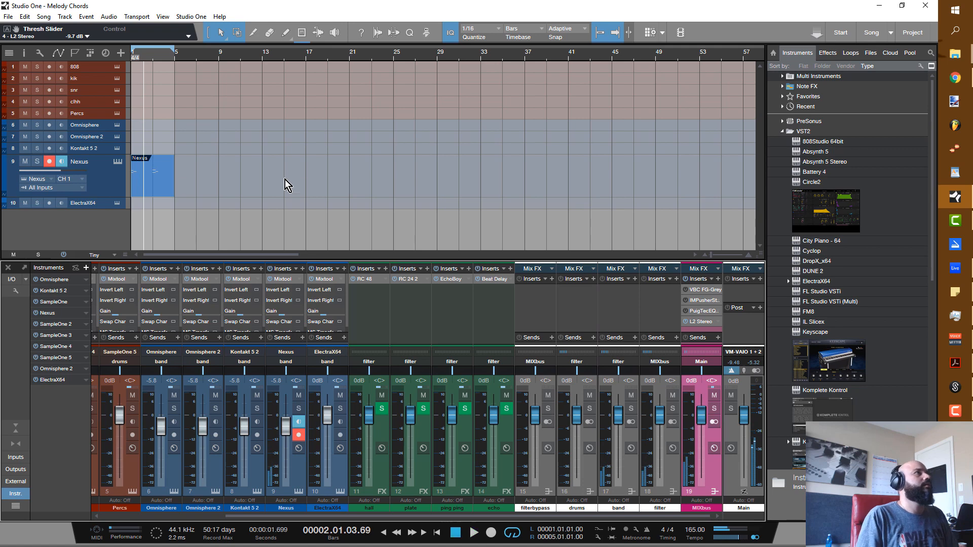
Add one-beat notes D4 at 1.4, E4 at 3.3 and D4 at 3.4 to the Nexus part, and audition it.
double_click(141, 181)
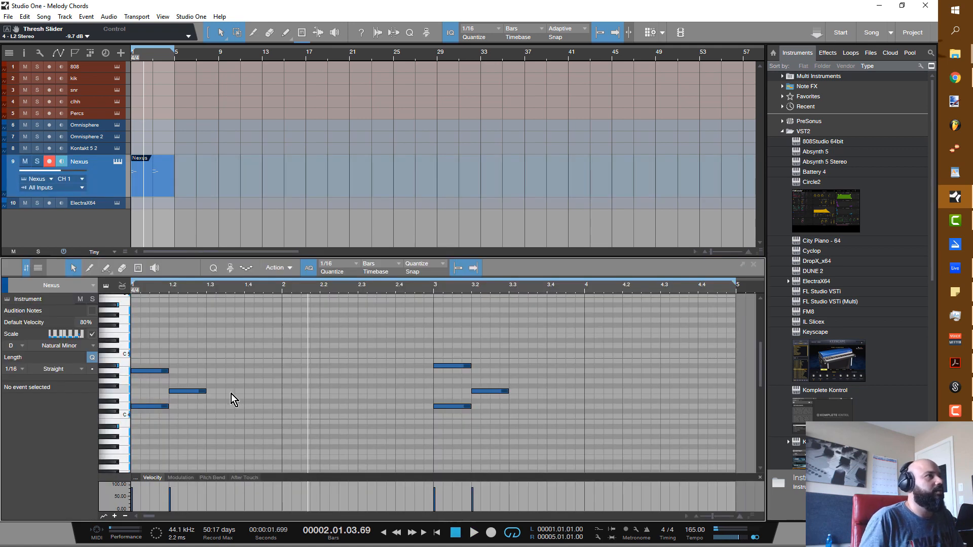
left_click_drag(188, 391, 266, 403)
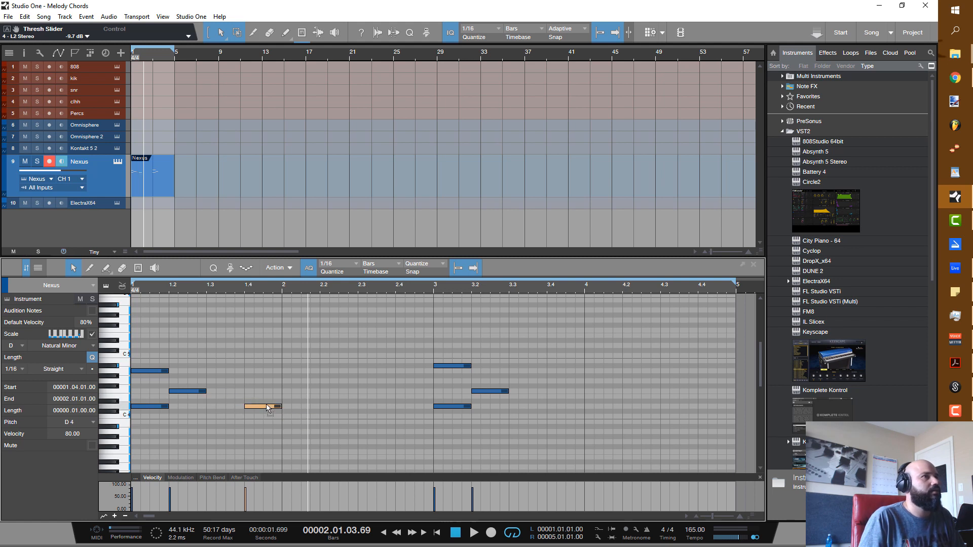
left_click_drag(498, 393, 570, 404)
key("space")
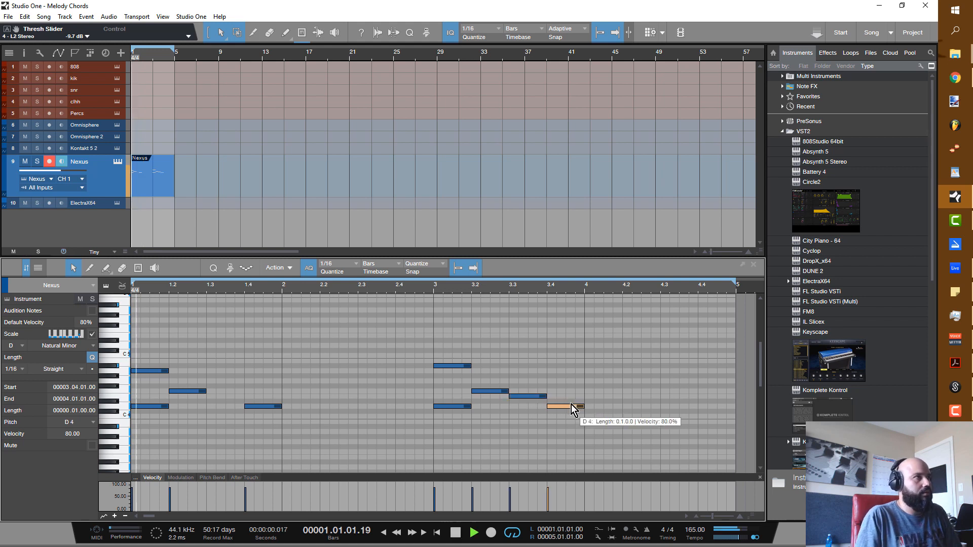
key("space")
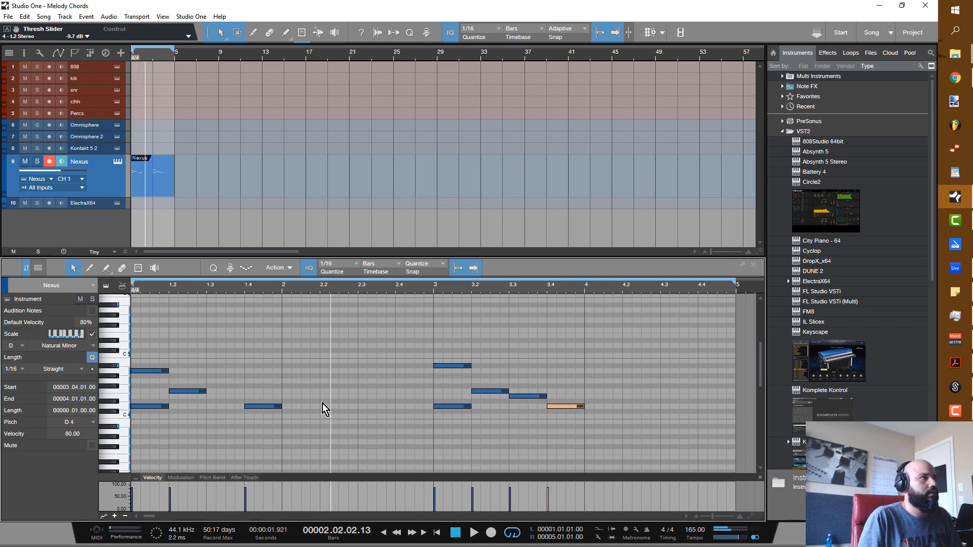
Add one-beat notes F4 at 2.2 and E4 at 2.3 in the Nexus part and play the melody.
double_click(322, 391)
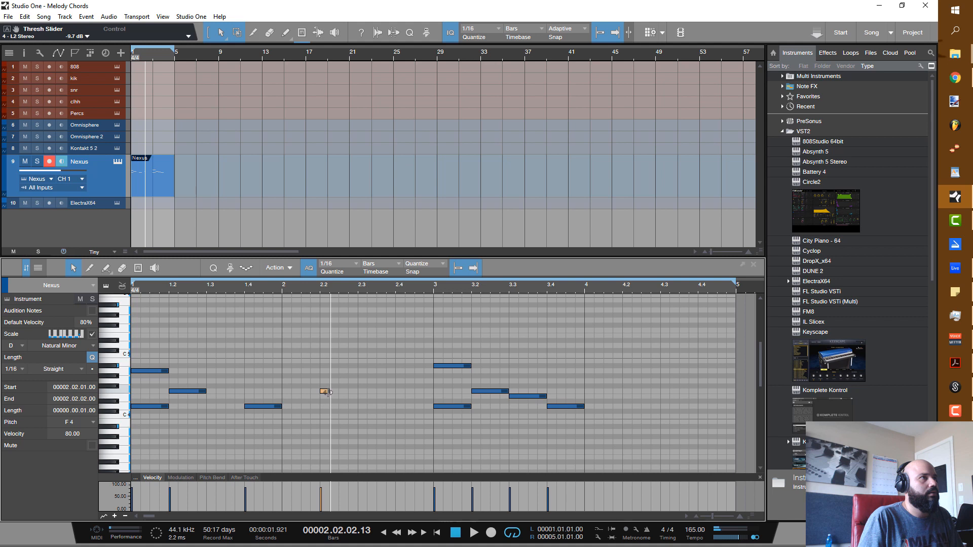
left_click_drag(329, 392, 395, 401)
double_click(361, 396)
key("space")
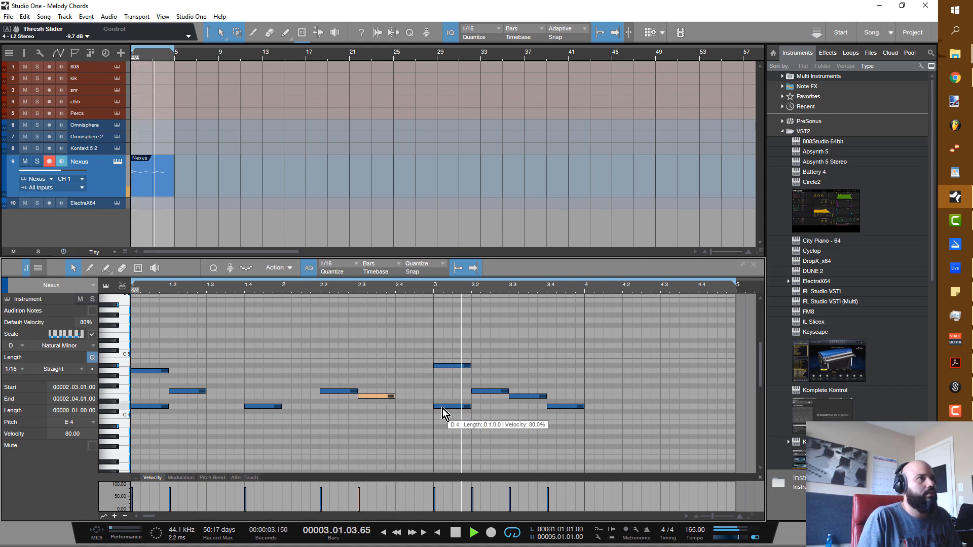
key("space")
Move the E4 note after bar 3's F4 to 3.4 and the D4 to 4.2, and add a one-beat E4 at 4.3.
left_click(505, 414)
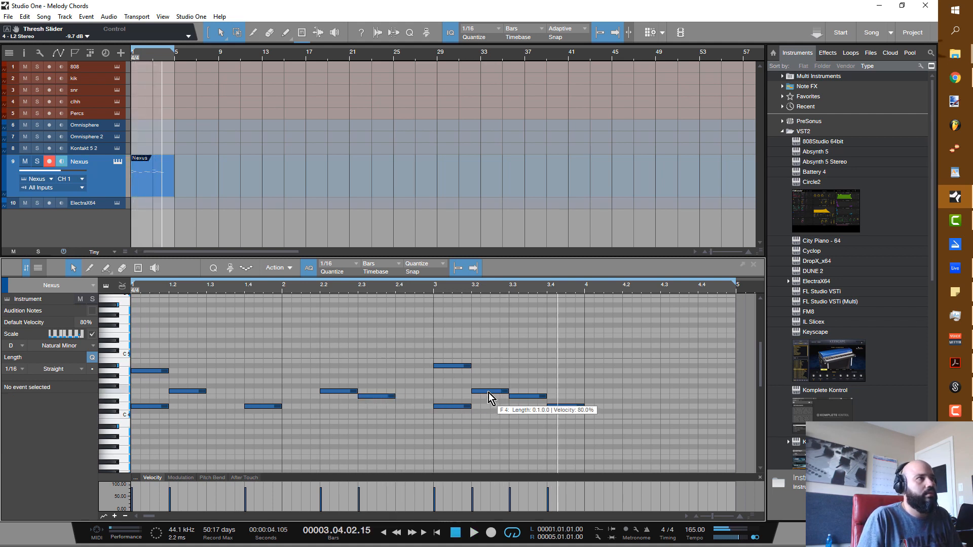
left_click(522, 397)
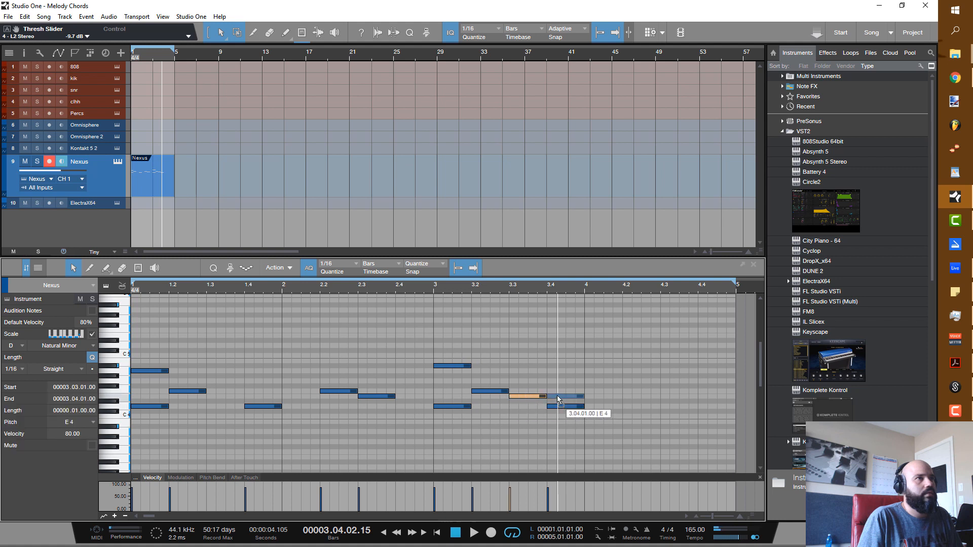
key("alt+Right")
left_click(565, 407)
left_click_drag(611, 407, 689, 400)
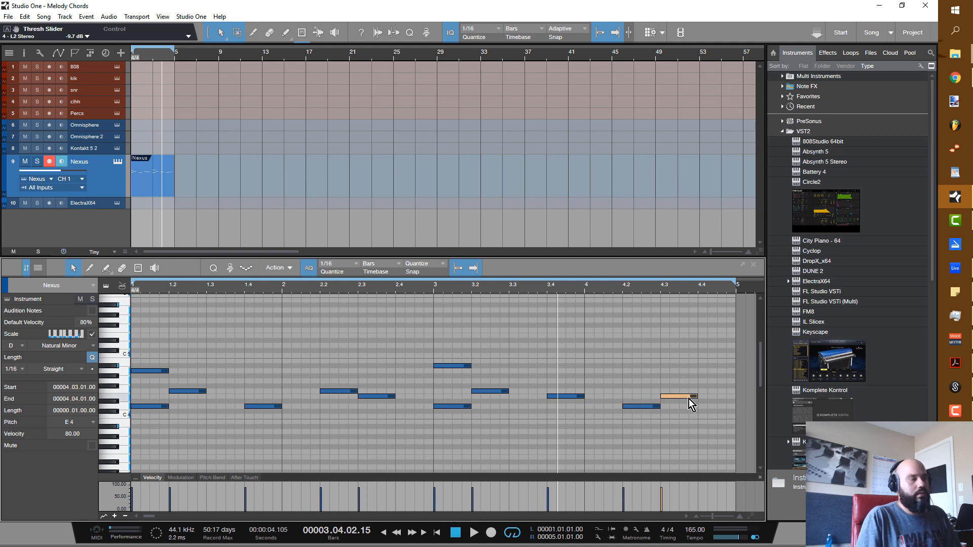
Play the Nexus melody, adding an F4 note at 4.4 and lengthening it to one beat during playback.
key("space")
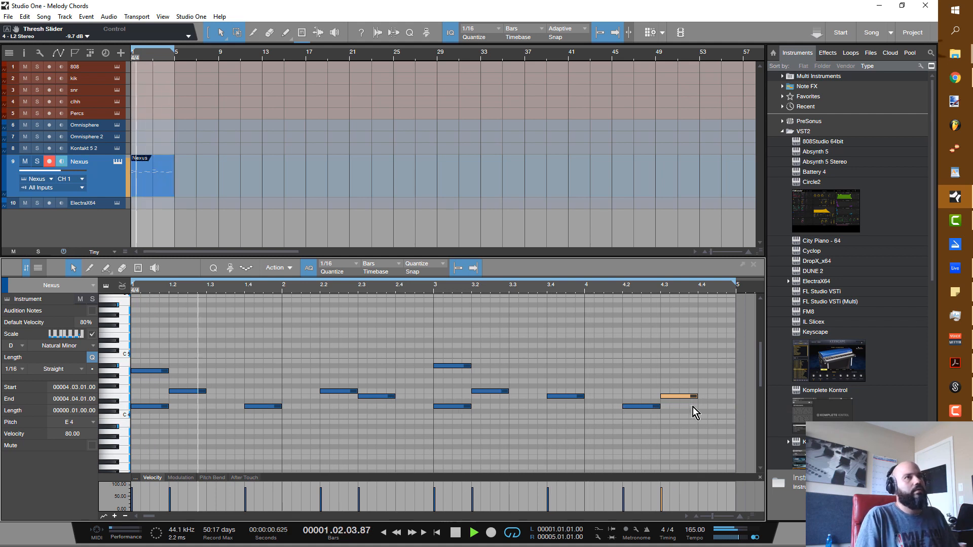
double_click(701, 392)
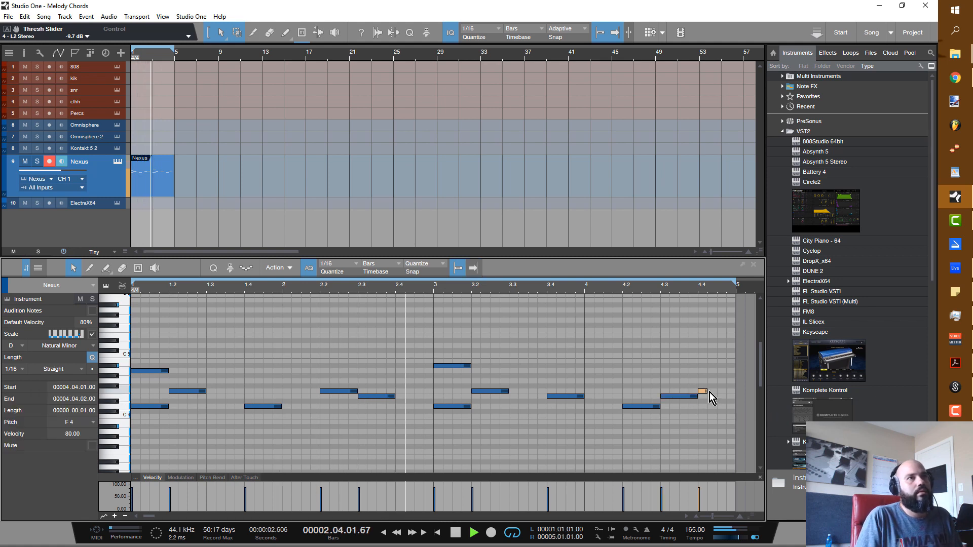
left_click_drag(709, 392, 734, 393)
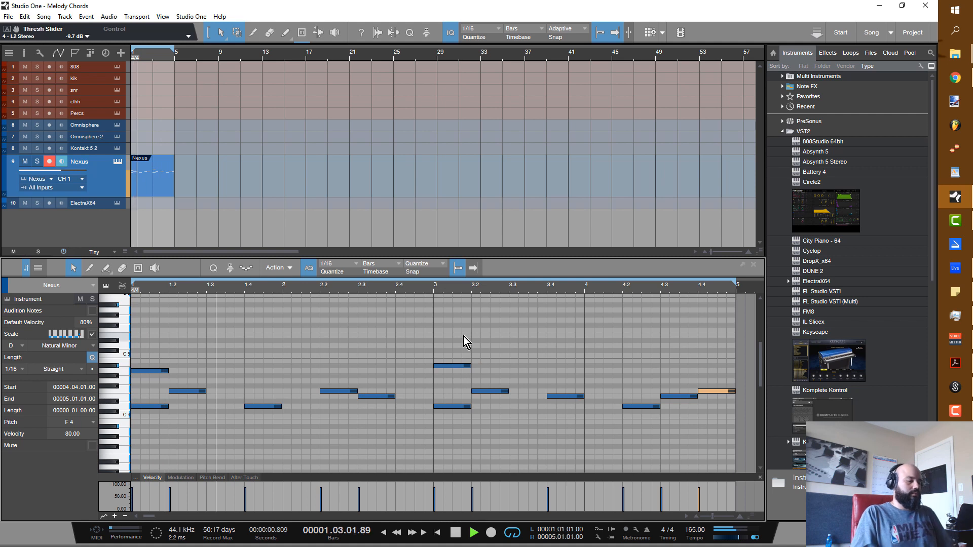
key("space")
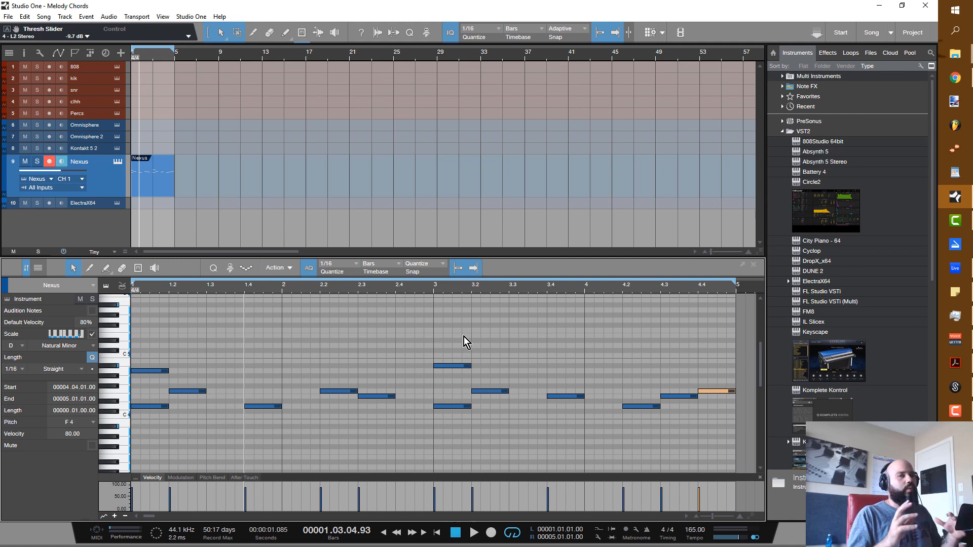
Try bar 1's F4 within the D4 and A4 chord at 1.1, return it to 1.2, and select the chord notes.
scroll(183, 418, "down", 2)
scroll(183, 417, "up", 5)
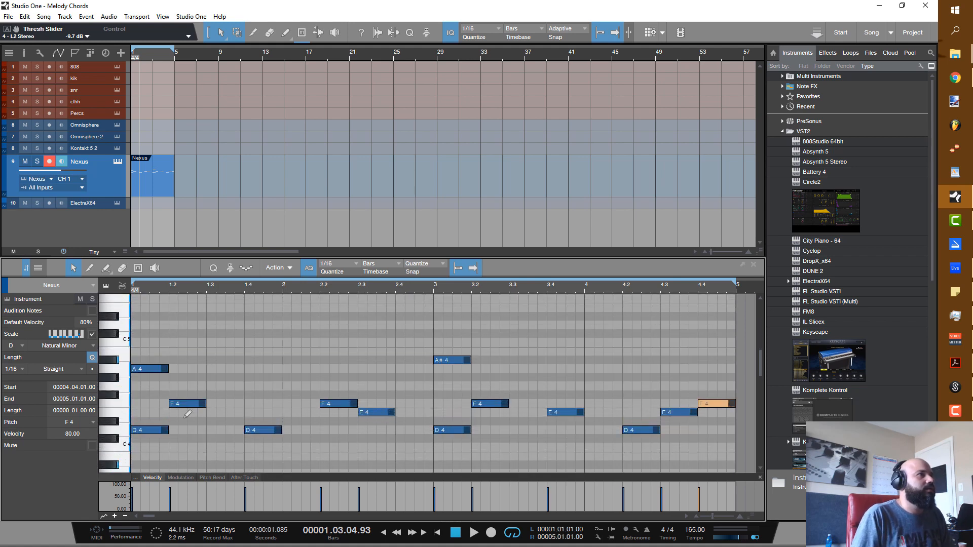
left_click(184, 403)
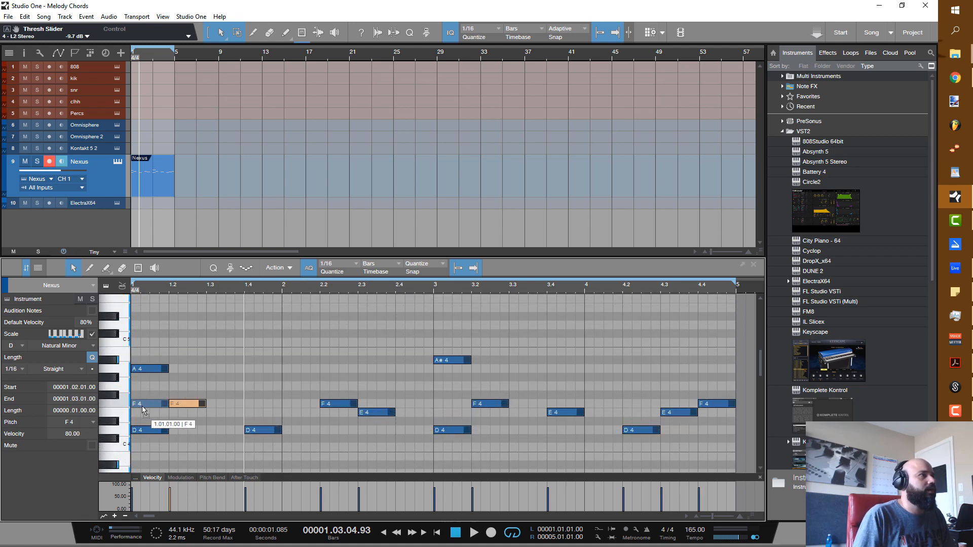
mouse_move(184, 403)
left_mouse_down()
mouse_move(147, 406)
mouse_move(148, 379)
mouse_move(159, 408)
mouse_move(188, 405)
left_mouse_up()
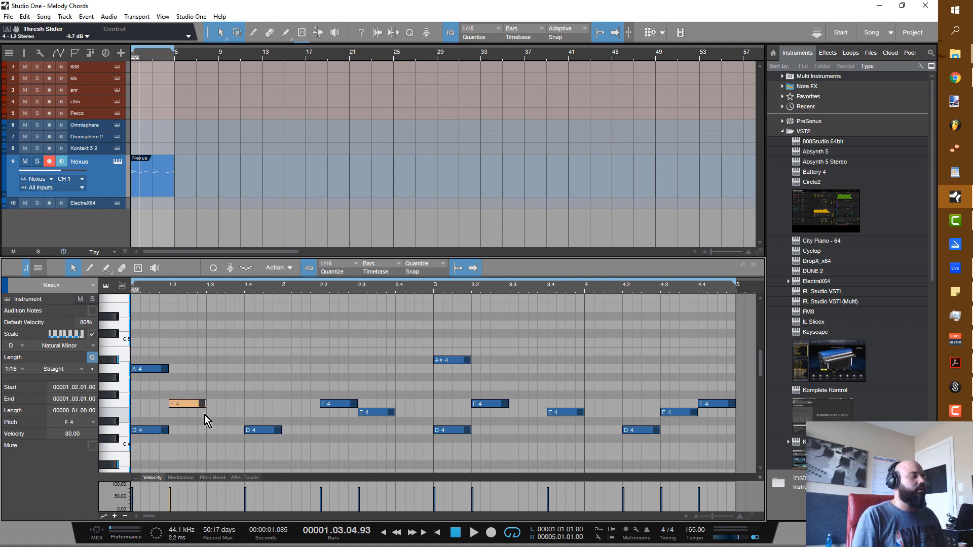
left_click_drag(133, 338, 154, 443)
left_click(186, 406)
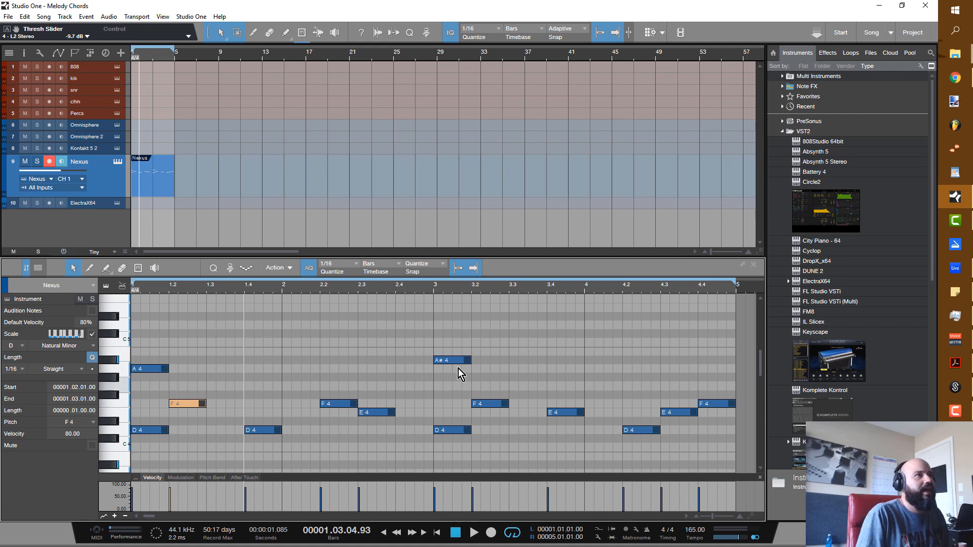
Compare the melody's two halves by selecting the notes of bars 3–4, those of bars 1–2, and bars 3–4 again.
left_click_drag(423, 321, 730, 442)
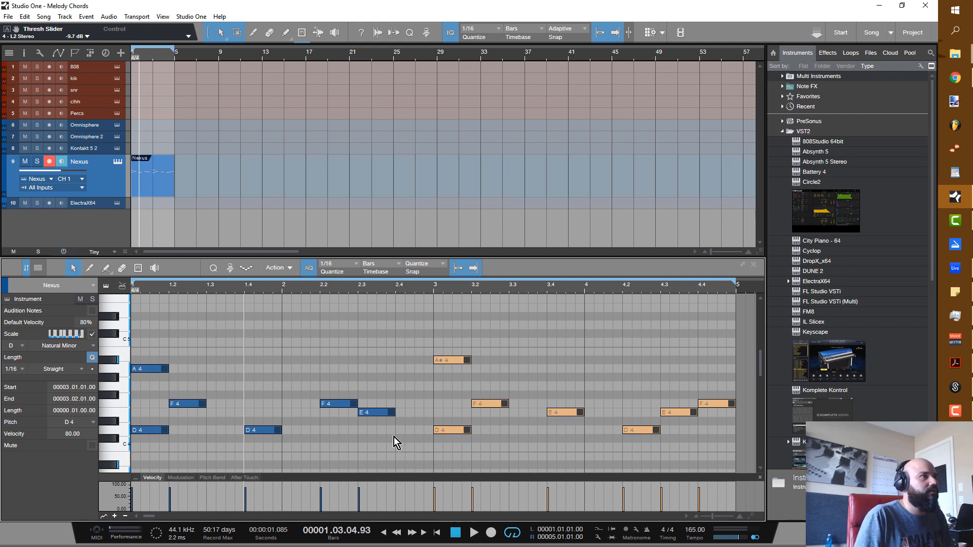
left_click_drag(425, 460, 121, 350)
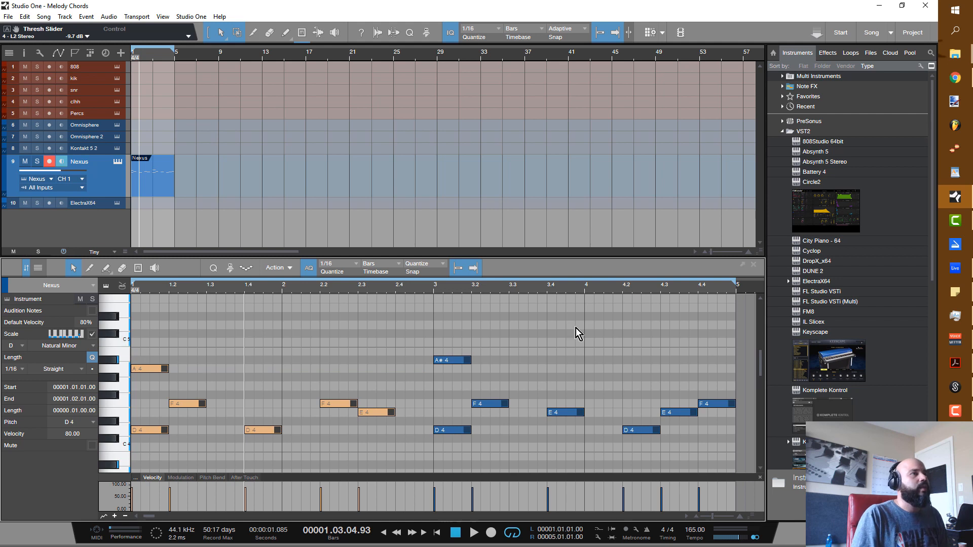
left_click_drag(435, 322, 735, 450)
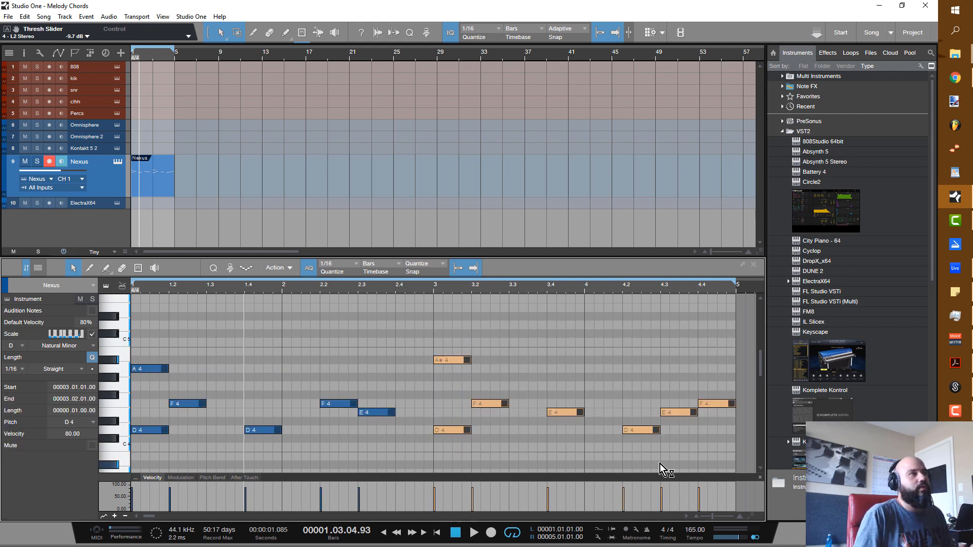